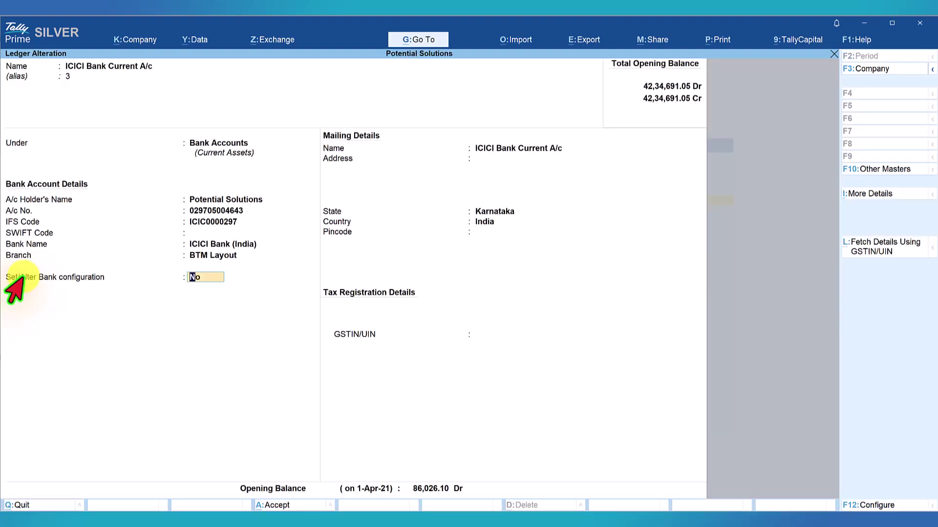
Open the auto reconciliation settings in the bank configuration of the ICICI Bank Current A/c ledger.
type("y")
key("Return")
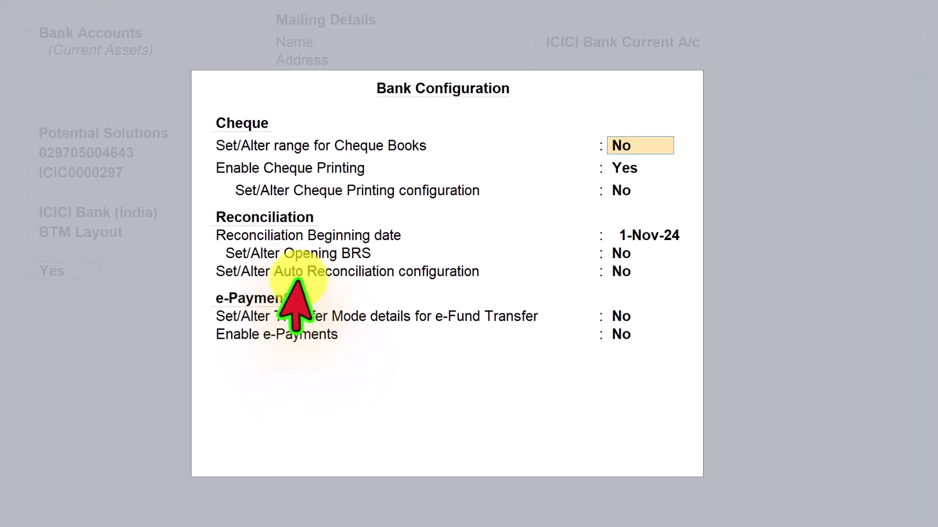
left_click(667, 234)
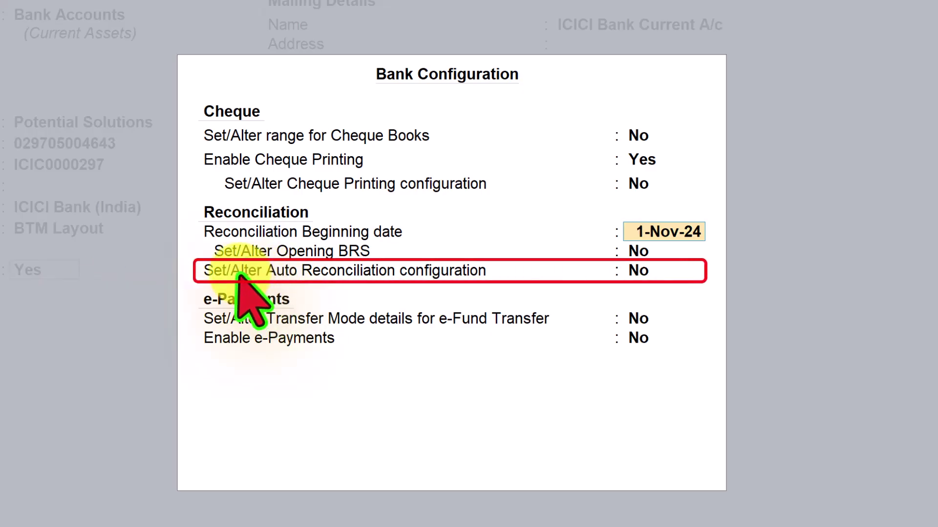
left_click(635, 271)
type("y")
key("Return")
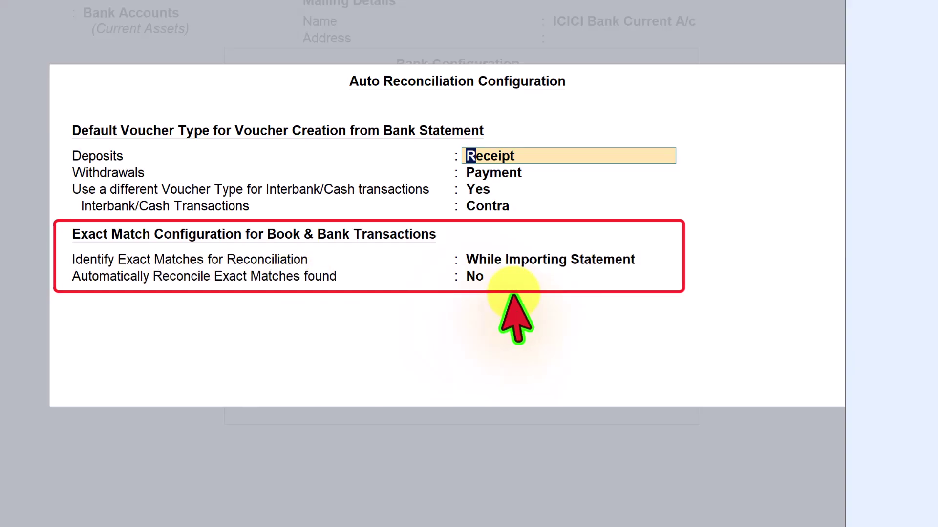
Keep automatic reconciliation of exact matches at No and save the bank configuration and the ledger.
left_click(477, 281)
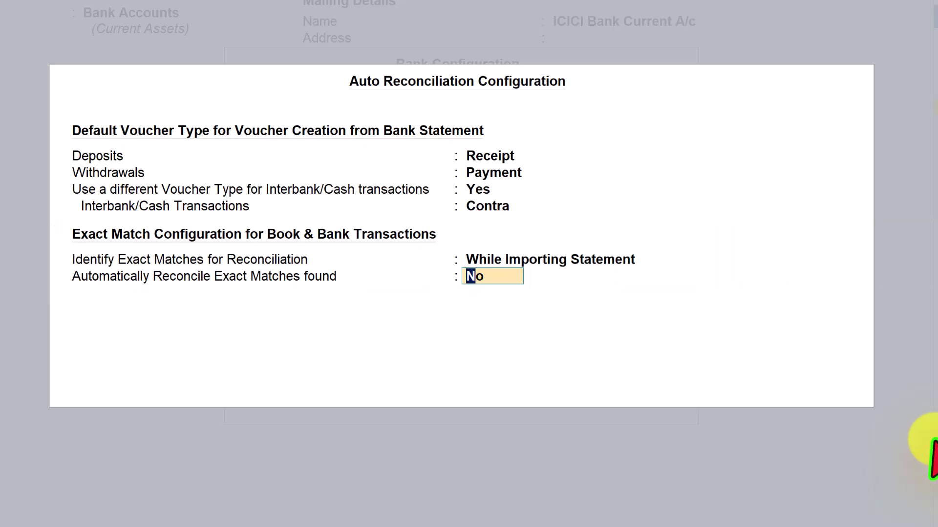
key("Return")
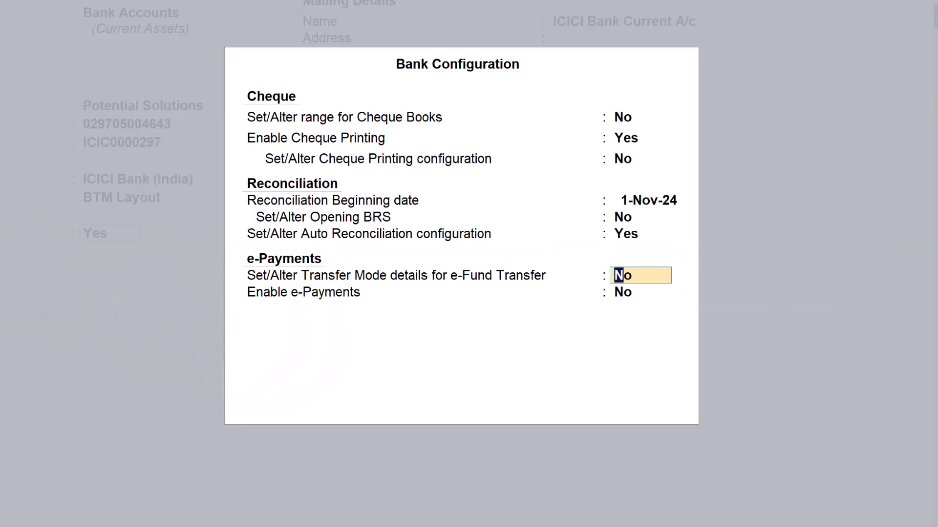
key("ctrl+a")
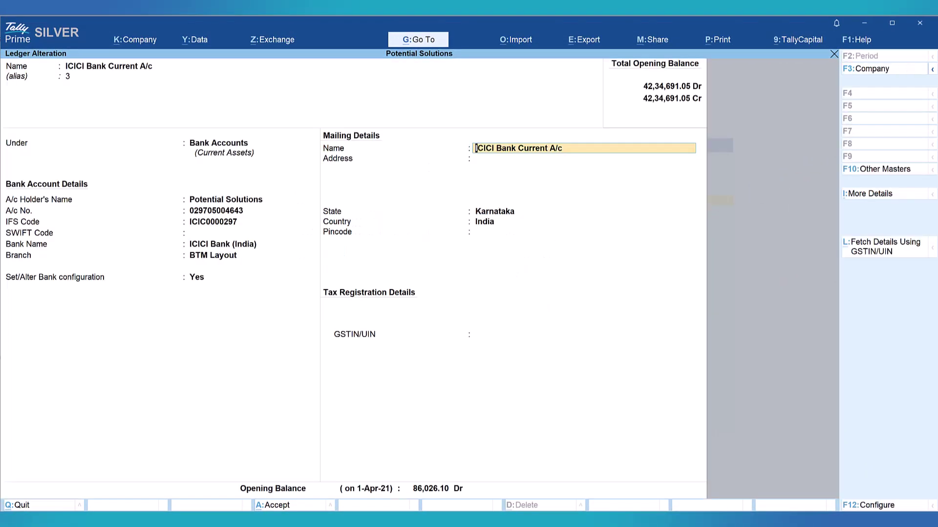
key("ctrl")
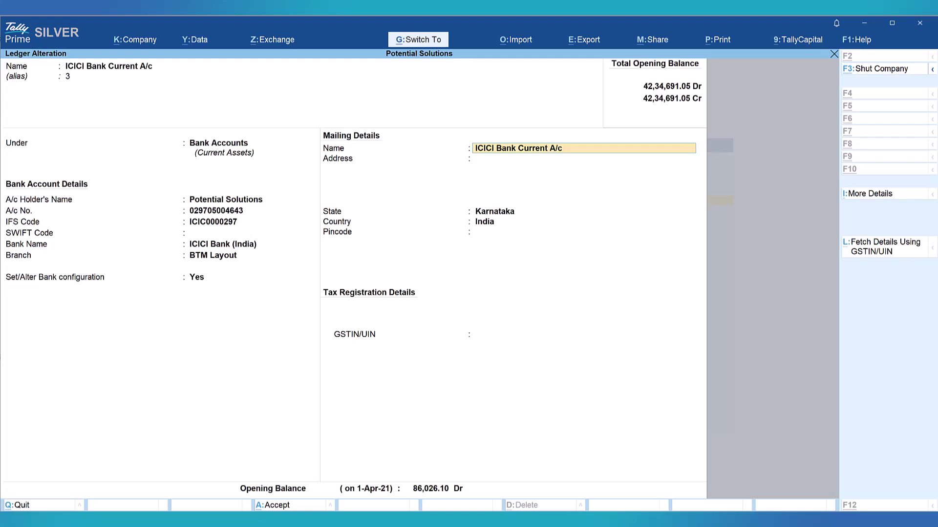
key("ctrl+a")
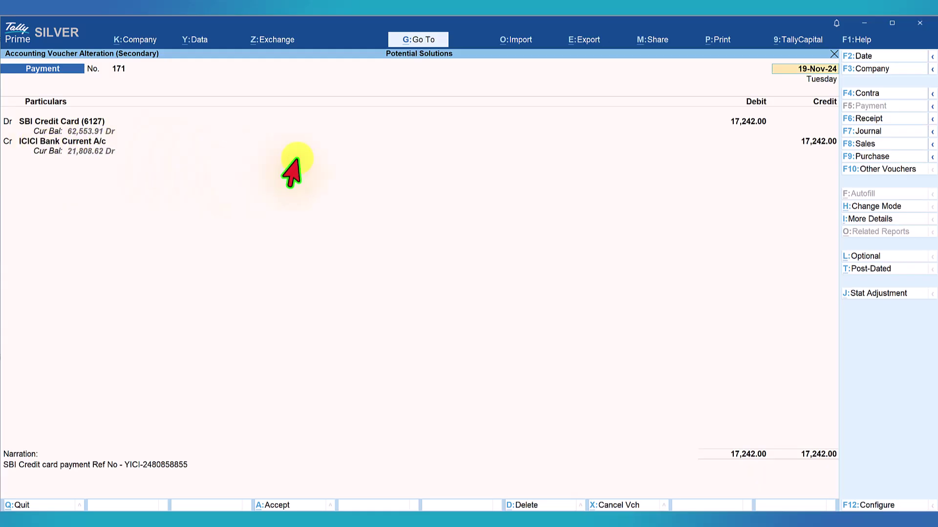
Set Use default Bank Allocations to No in the configuration of the SBI Credit Card payment voucher.
left_click(814, 141)
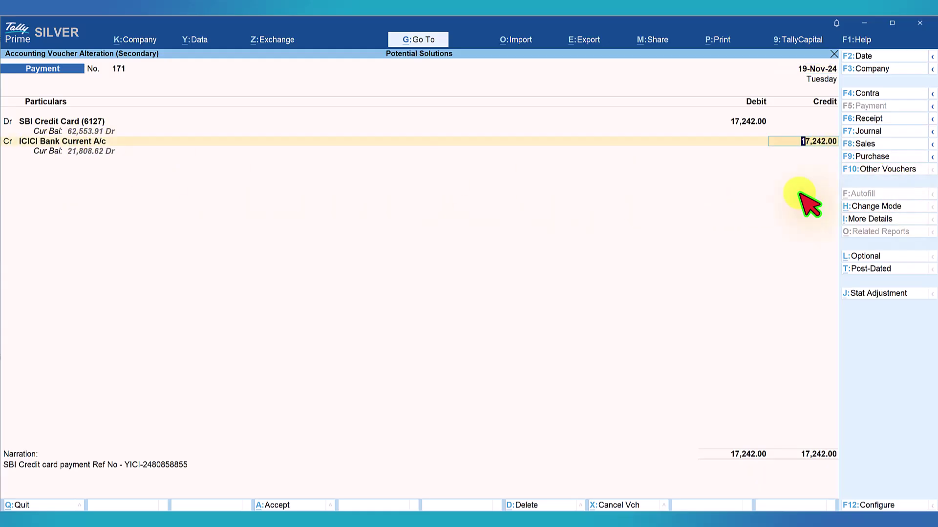
key("Return")
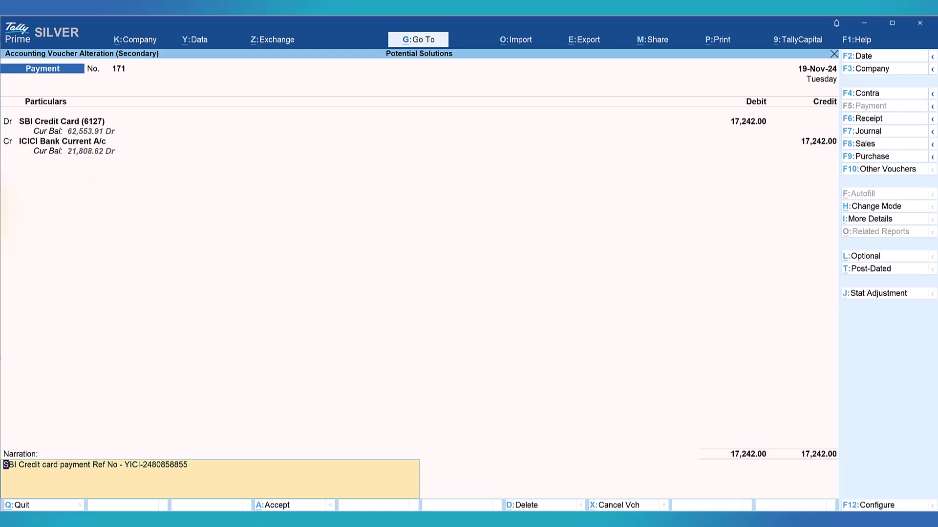
key("F12")
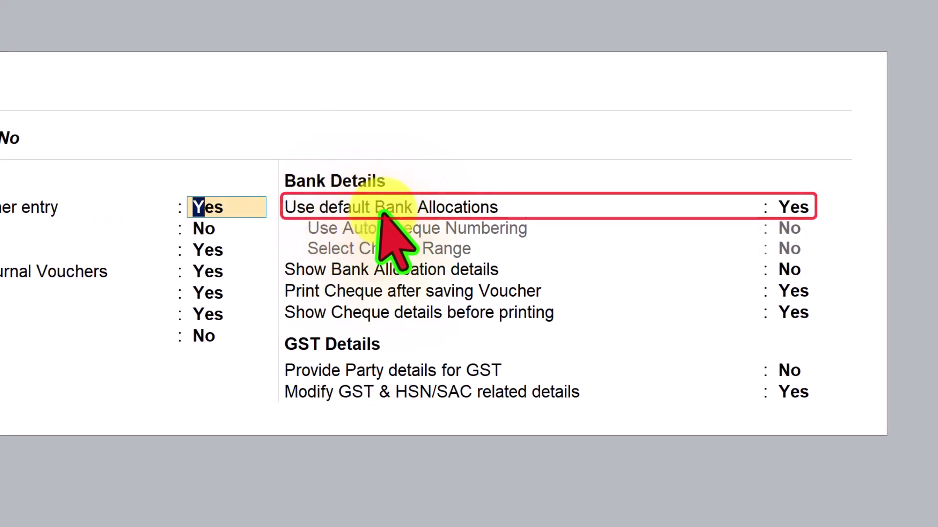
left_click(793, 215)
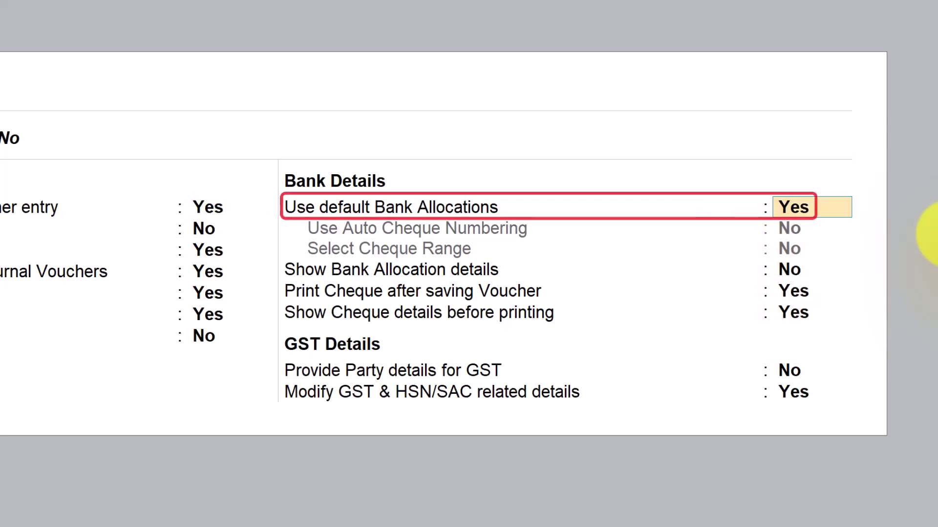
key("n")
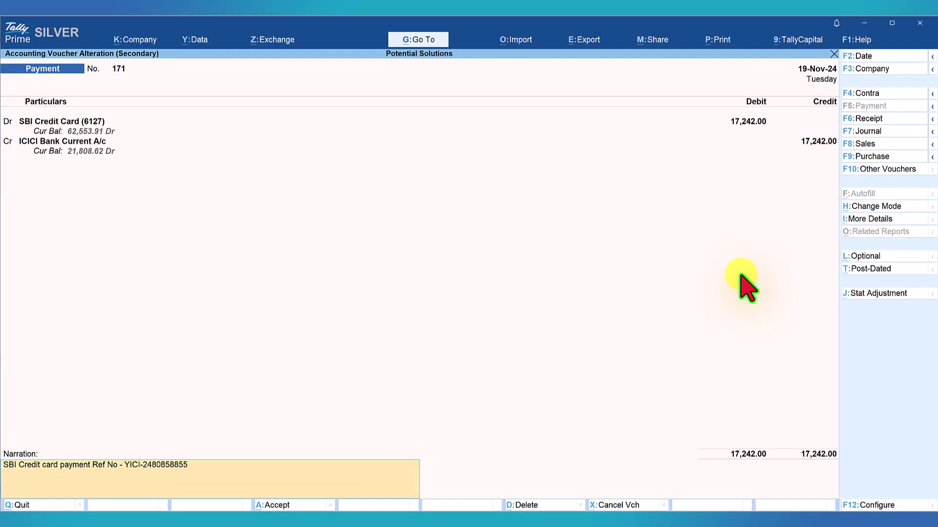
Change the transaction type in the ICICI Bank Current A/c bank allocation to Others and save the payment voucher.
left_click(812, 140)
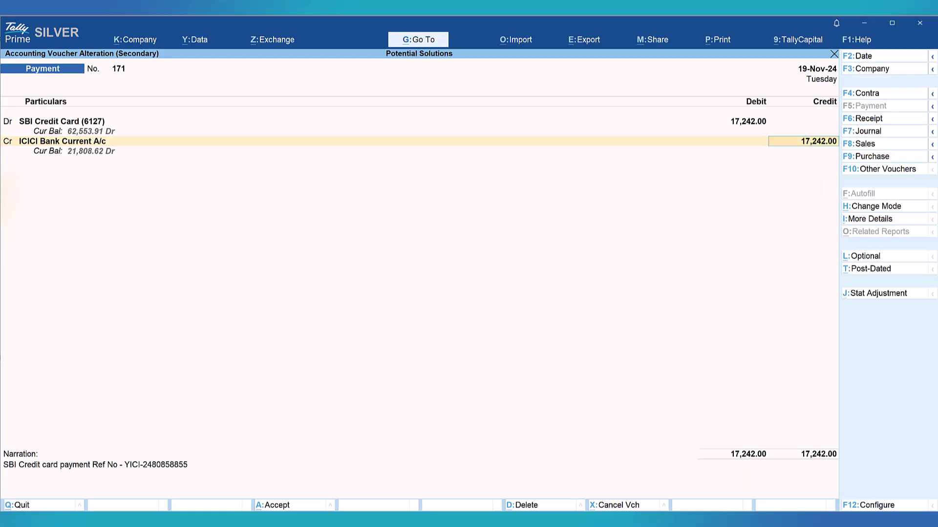
key("Return")
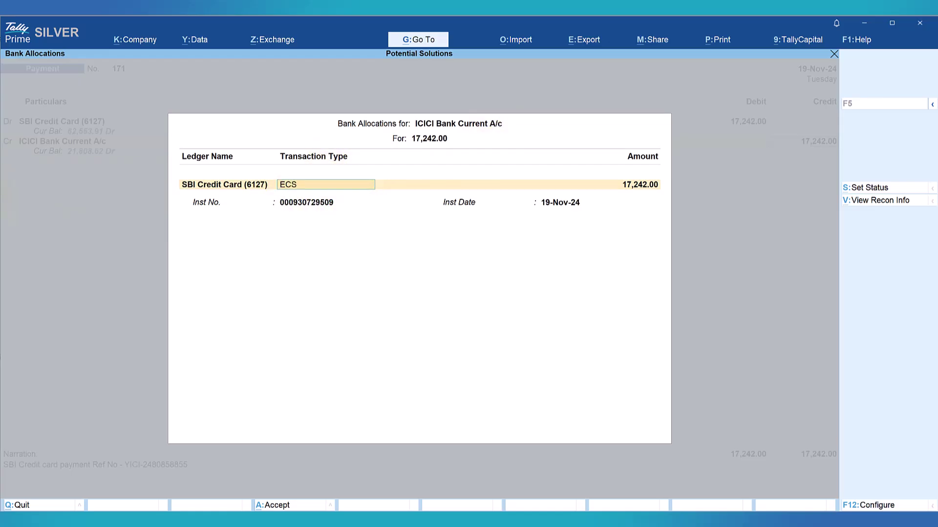
key("BackSpace")
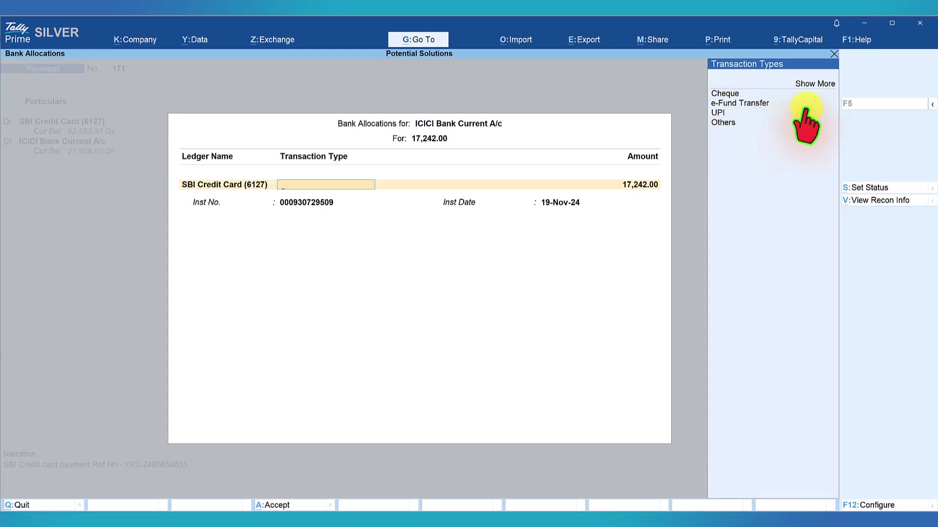
left_click(819, 84)
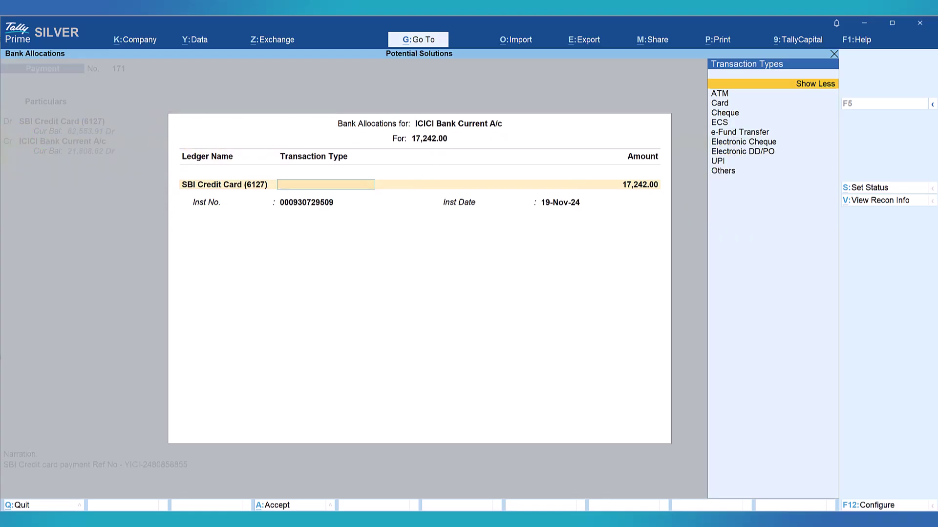
key("Down")
key("Down")
key("Down")
key("Down")
key("Down")
key("Down")
key("Down")
key("Down")
key("Down")
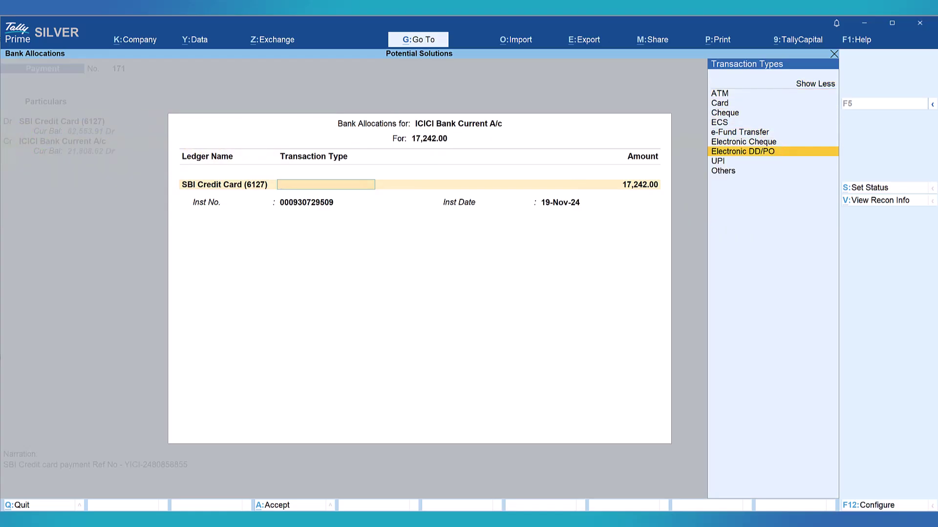
key("Return")
key("Return")
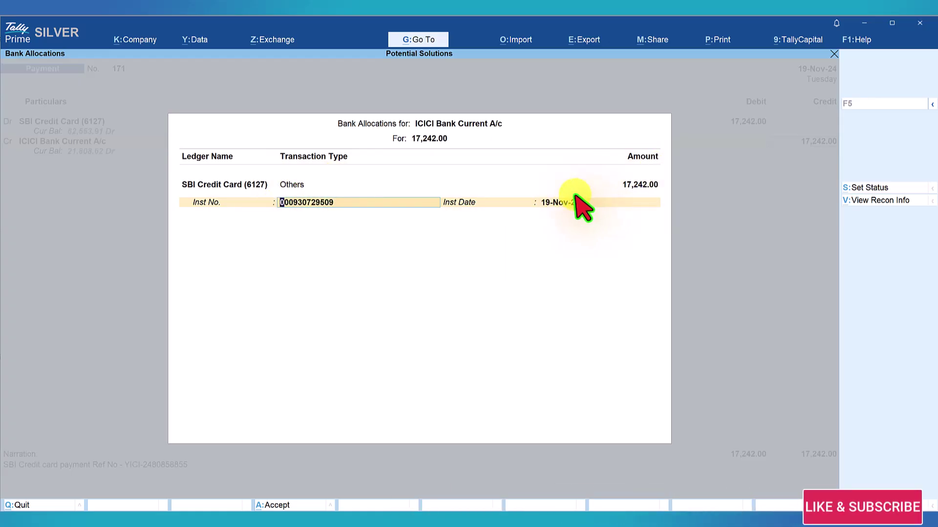
key("ctrl+a")
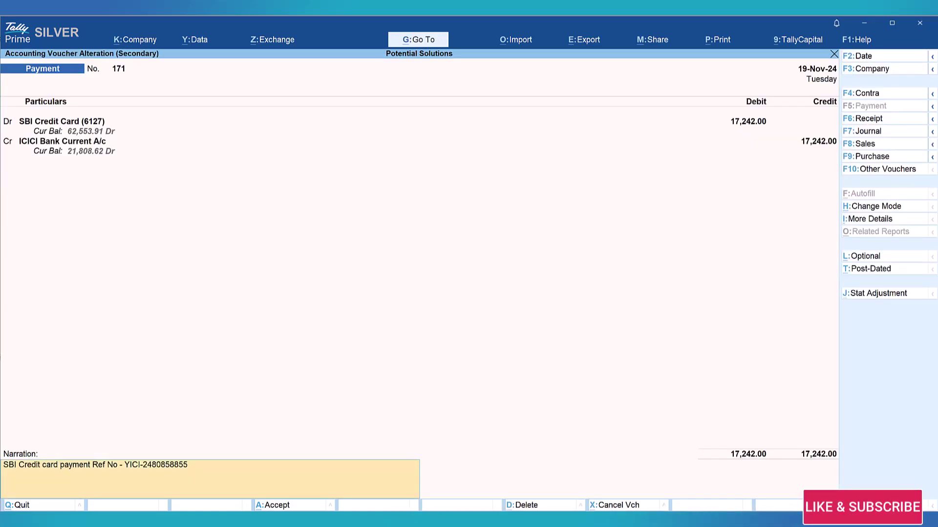
key("ctrl+a")
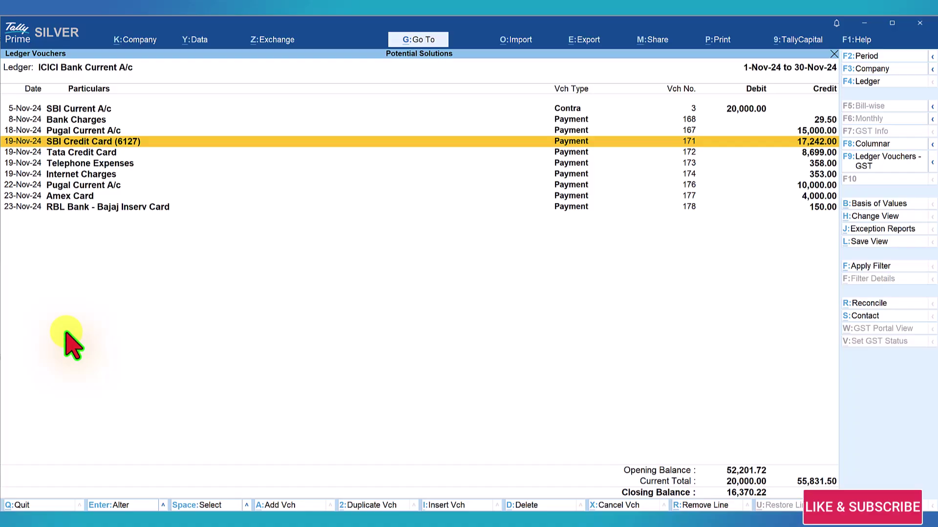
Leave the ledger reports and start a bank statement import for the ICICI Bank Current A/c ledger.
key("Escape")
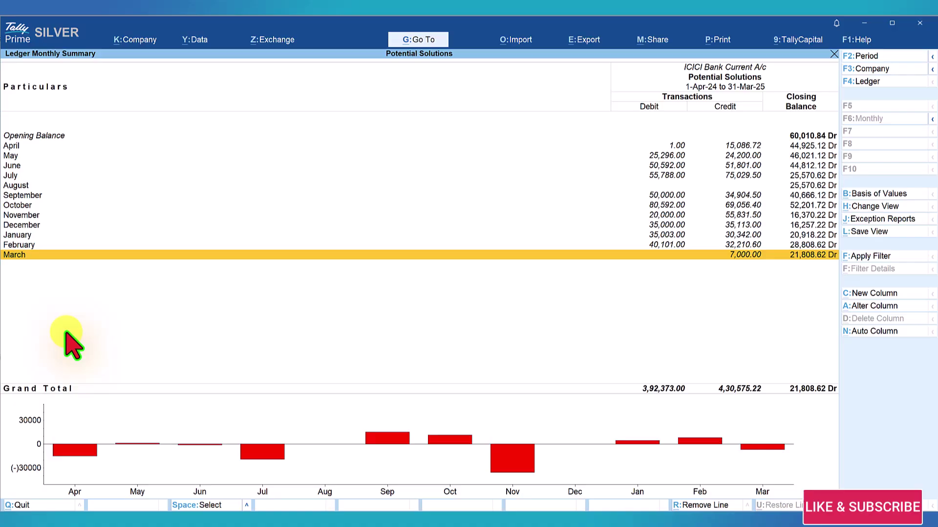
key("Escape")
key("Escape")
left_click(516, 40)
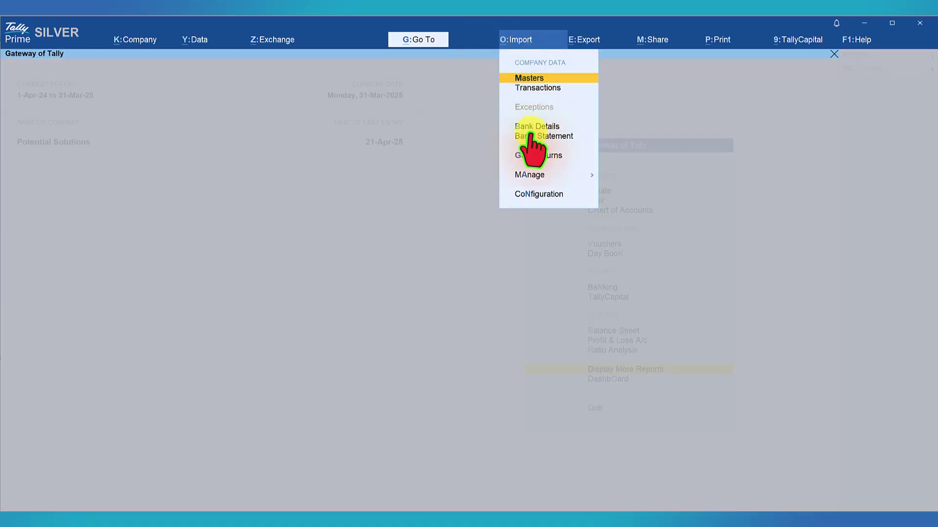
left_click(531, 136)
key("Down")
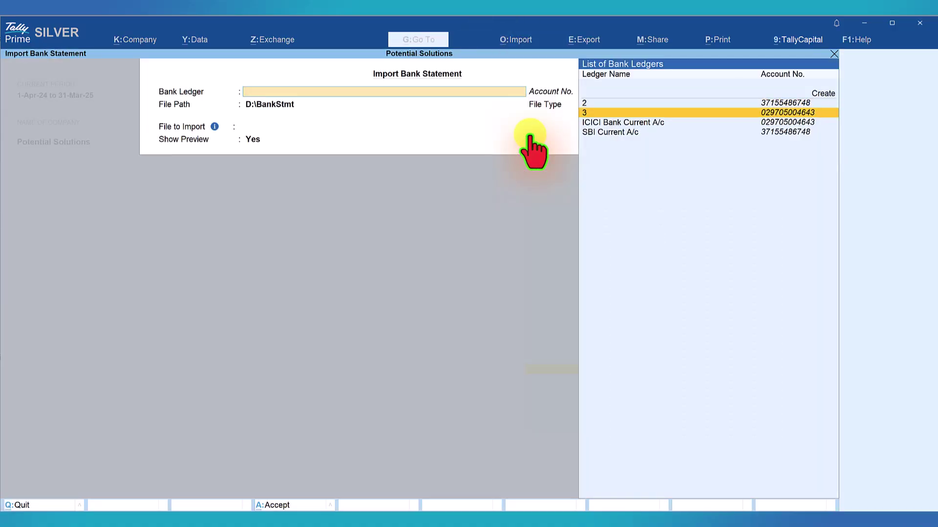
key("Down")
key("Return")
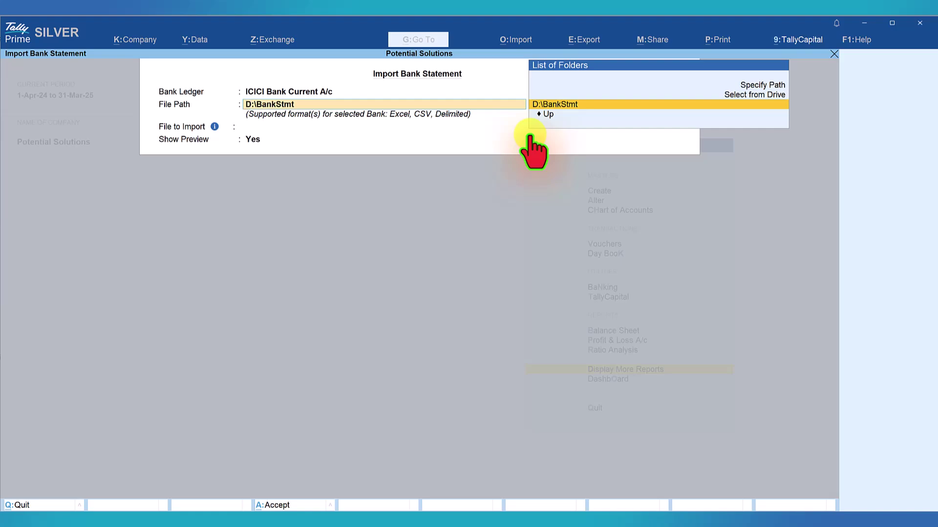
Preview and import the statement file ICICI_Nov_Dec24.xlsx from the D:\BankStmt folder.
key("Return")
key("Return")
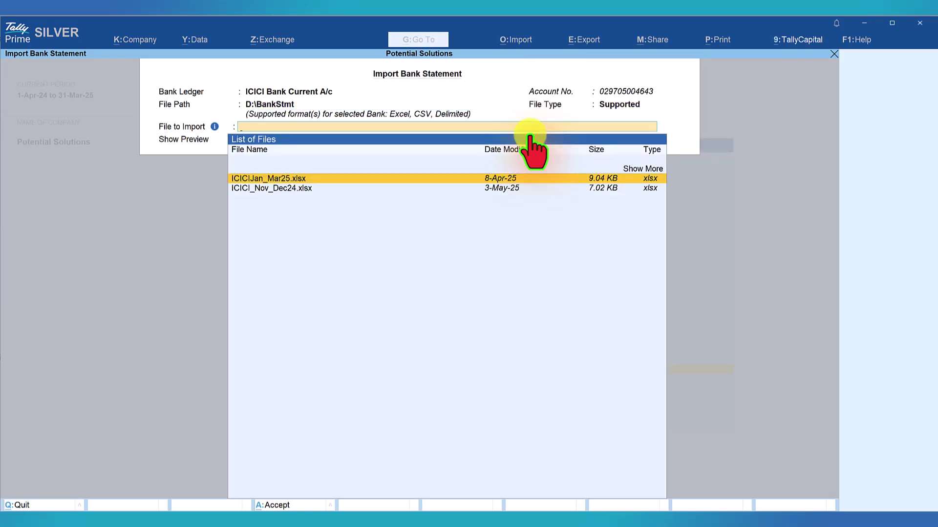
key("Down")
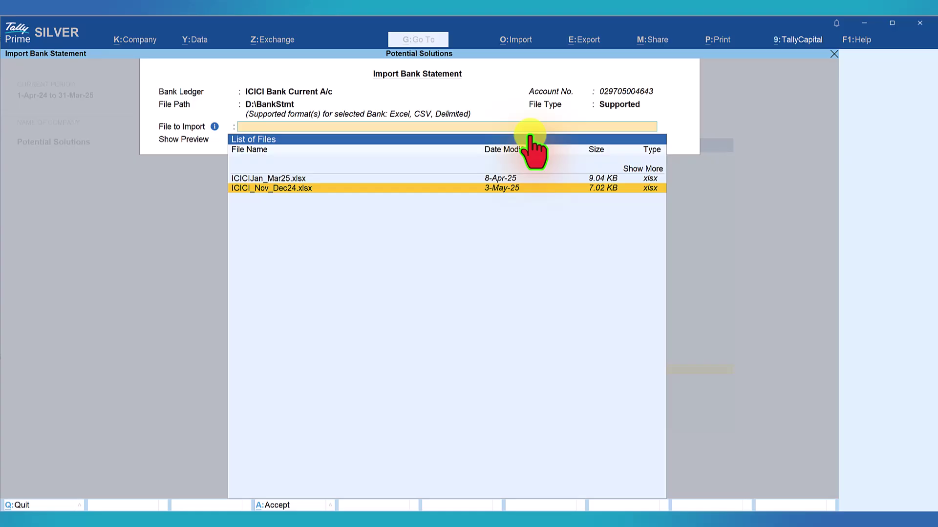
left_click(258, 190)
key("Return")
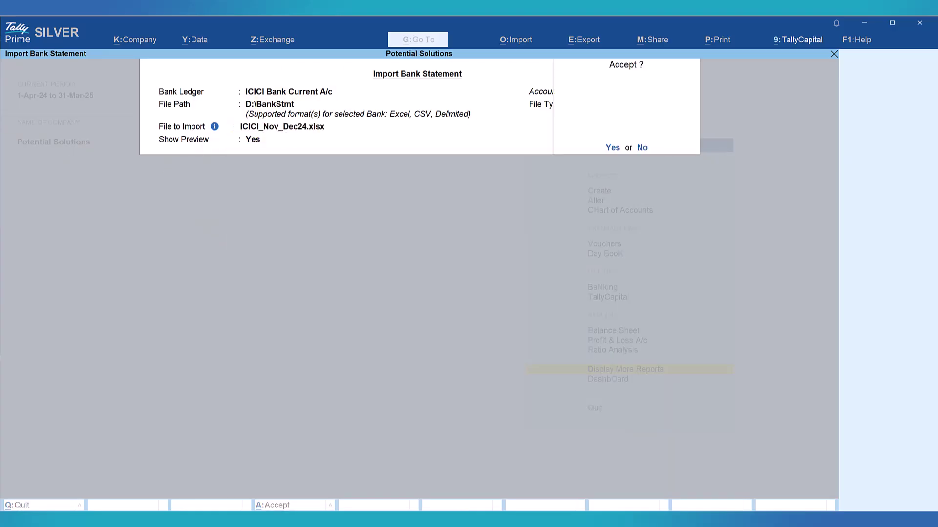
key("Return")
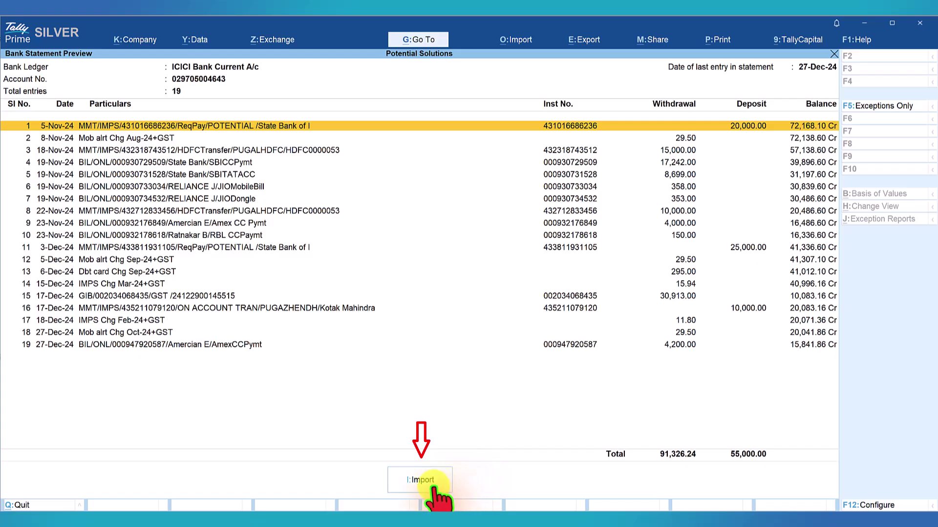
left_click(410, 485)
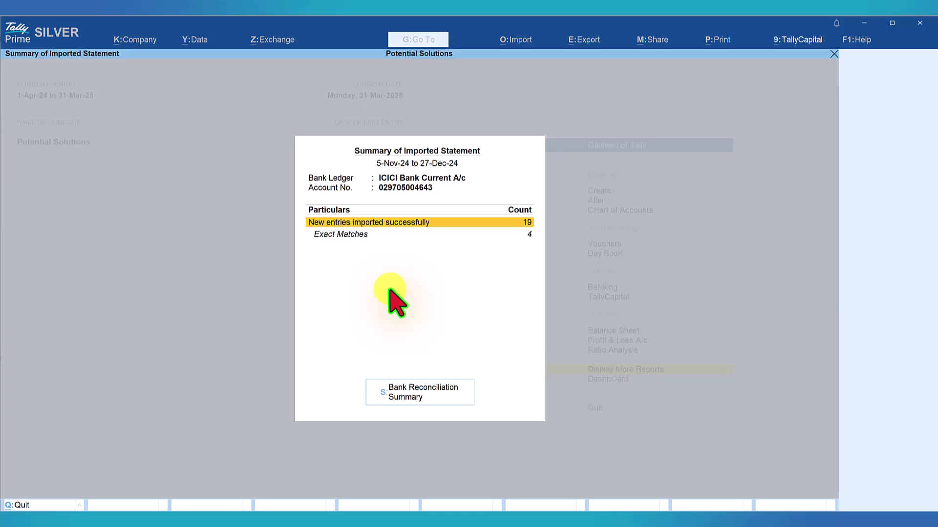
View the current period's unreconciled transactions from the bank reconciliation summary, including their manual reconciliation view.
left_click(416, 401)
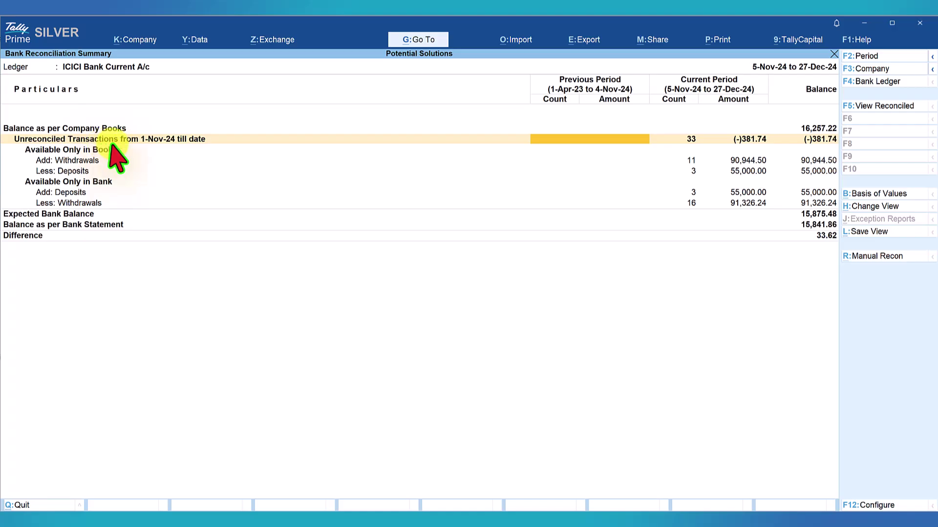
key("Right")
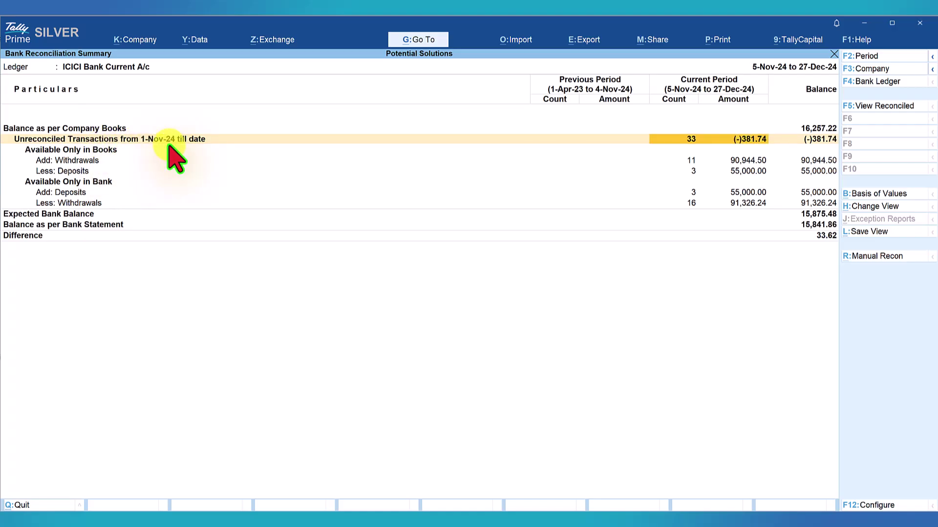
left_click(747, 140)
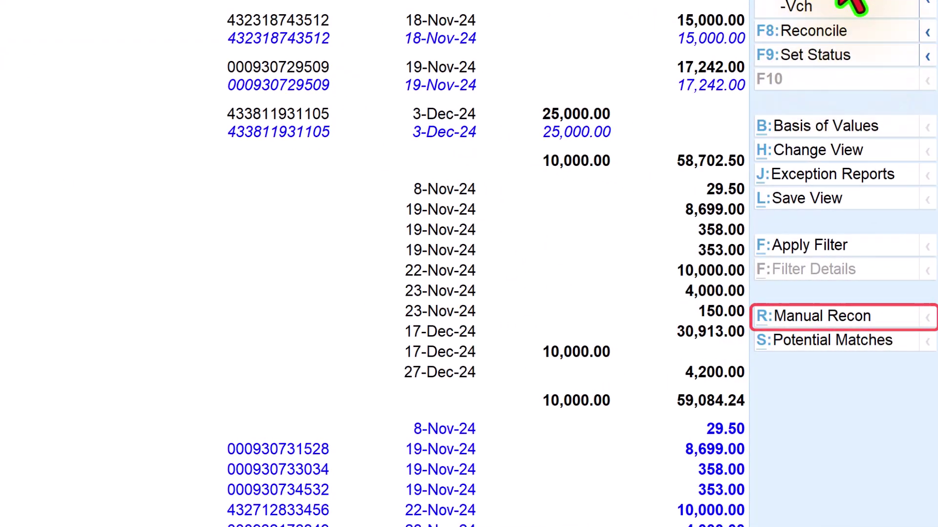
left_click(825, 317)
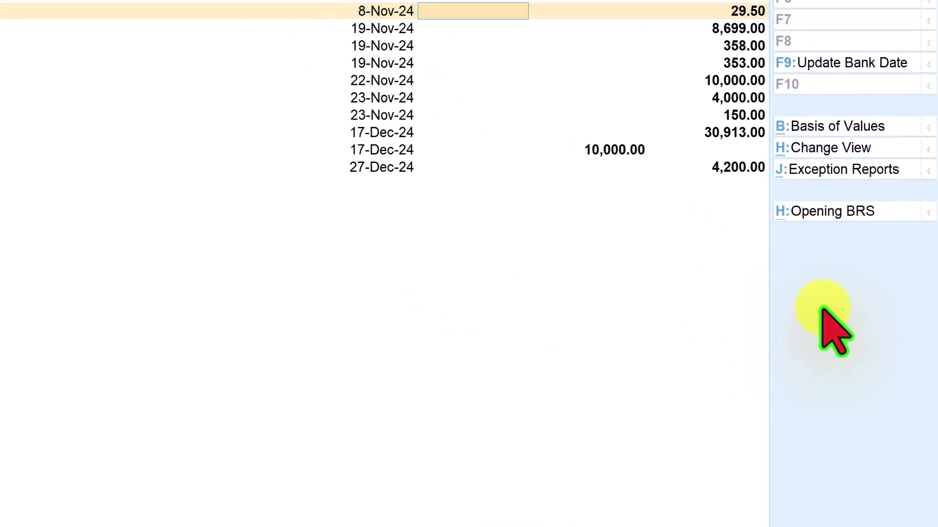
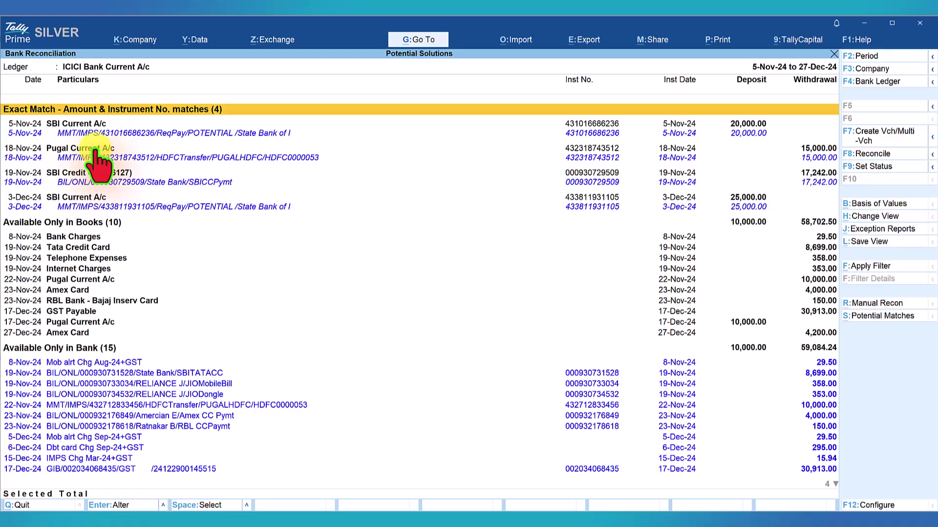
Check the ledger's automatic exact-match reconciliation setting and examine the transactions listed under Exact Match.
key("F12")
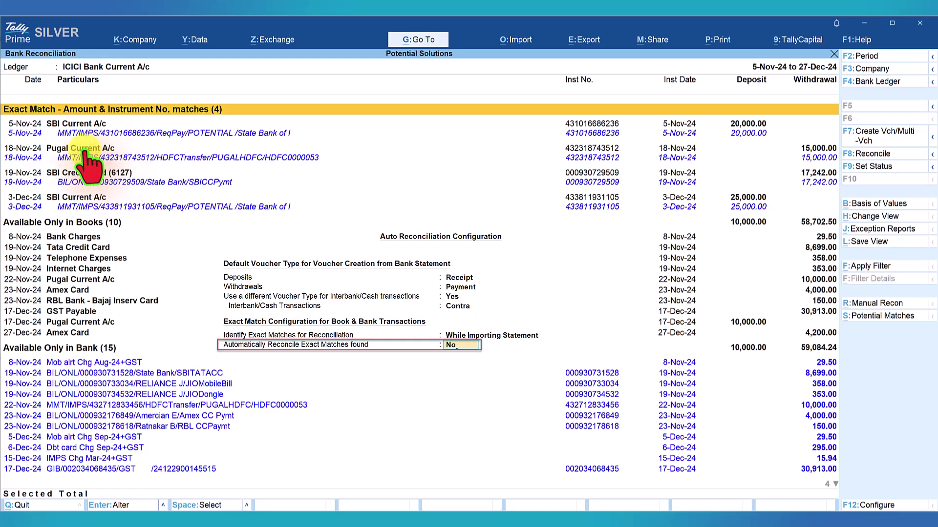
key("Return")
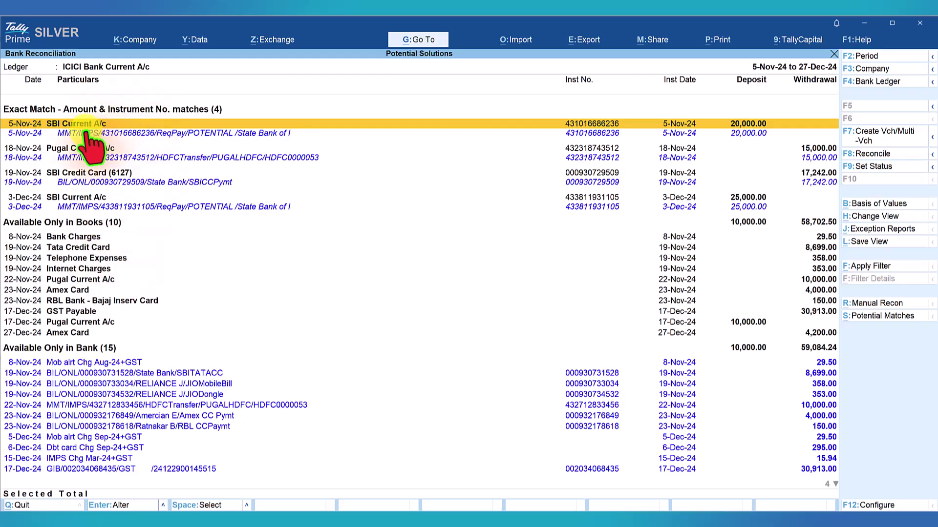
left_click(95, 180)
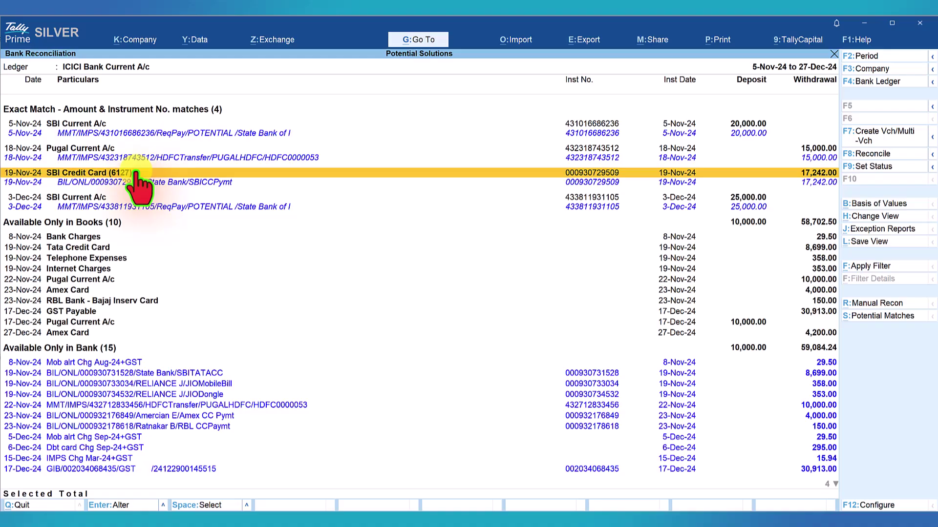
left_click(127, 132)
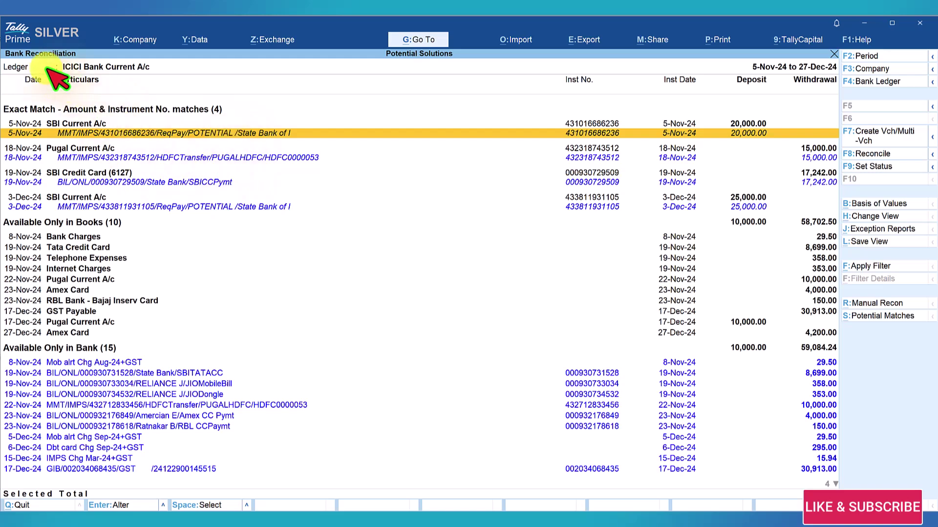
Select all four book transactions under Exact Match, dated 5-Nov-24 to 3-Dec-24, and reconcile them with their matching bank entries.
key("Up")
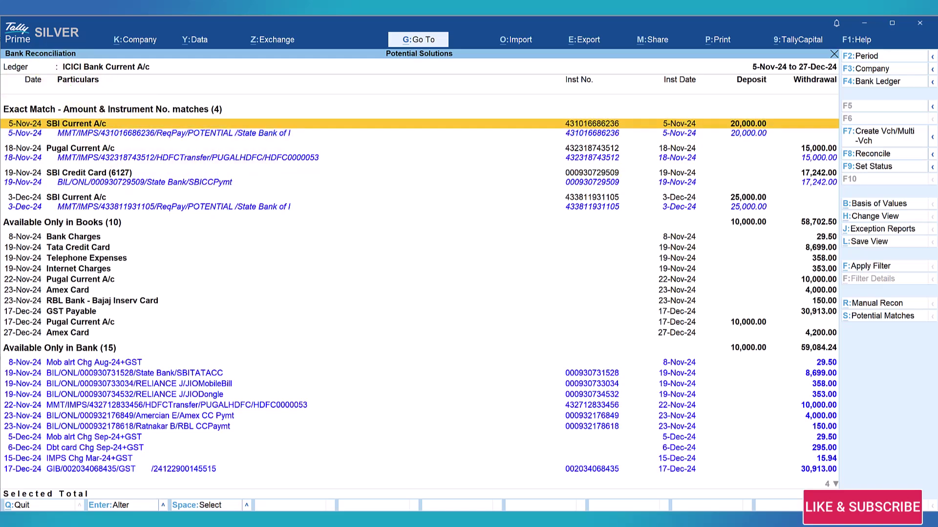
key("space")
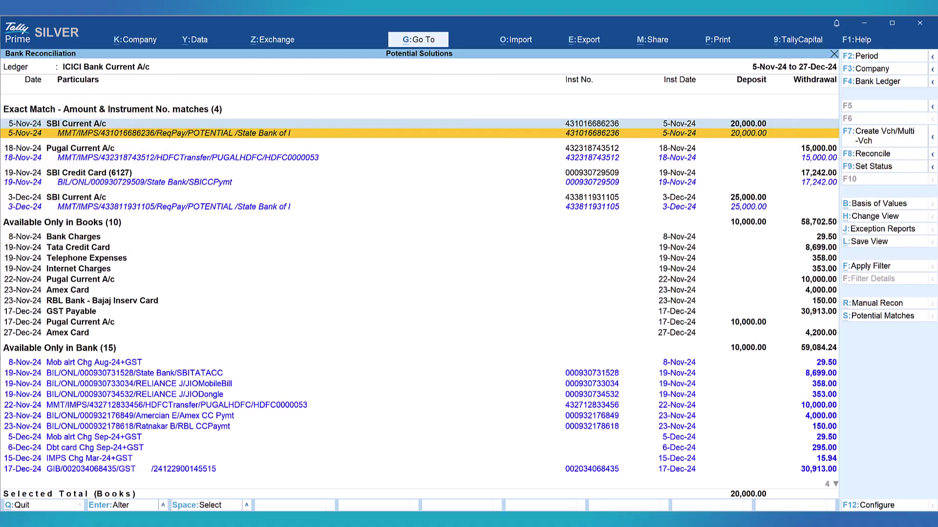
key("Down")
key("space")
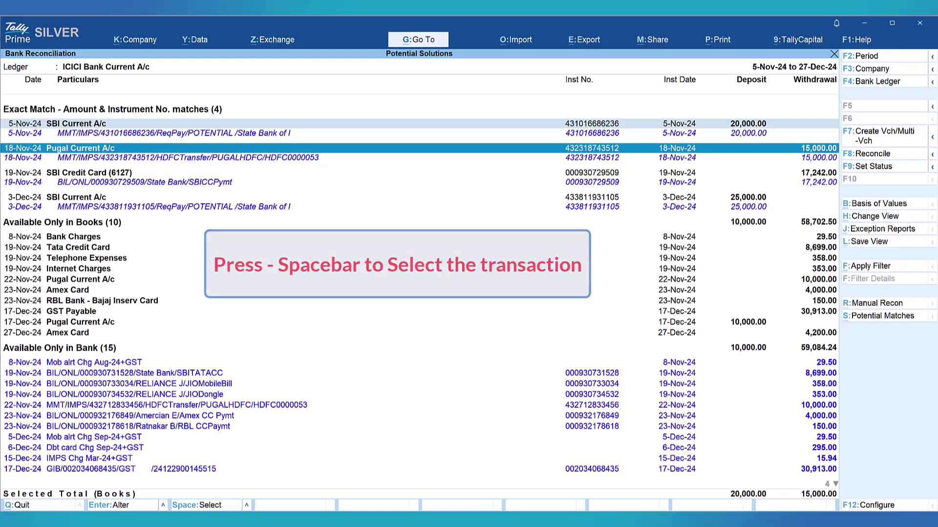
key("Down")
key("space")
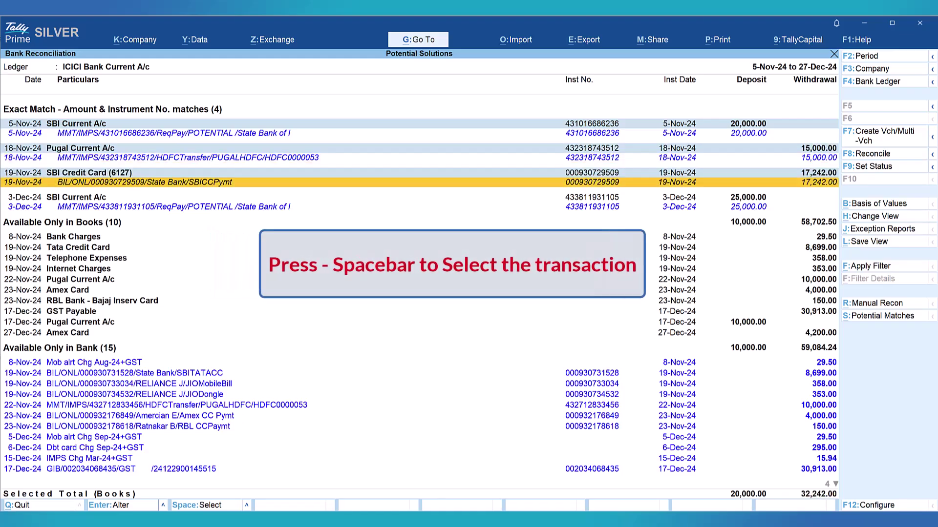
key("Down")
key("space")
left_click(872, 154)
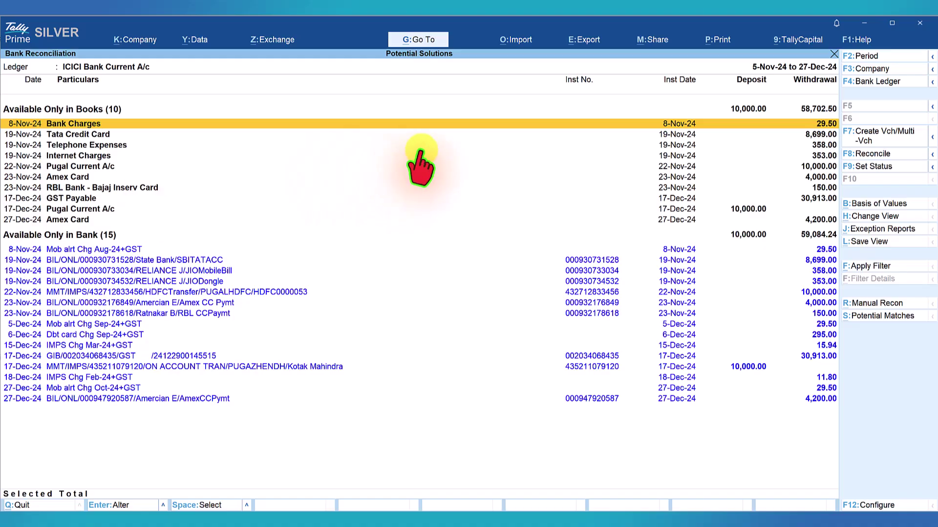
Go to the Banking Activities report and open the reconciliation summary of ICICI Bank Current A/c.
left_click(420, 40)
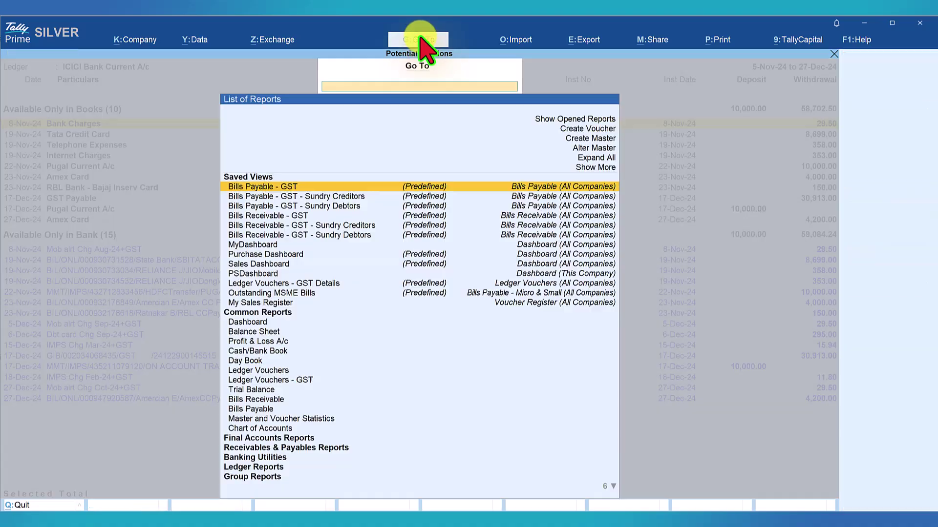
type("Banking")
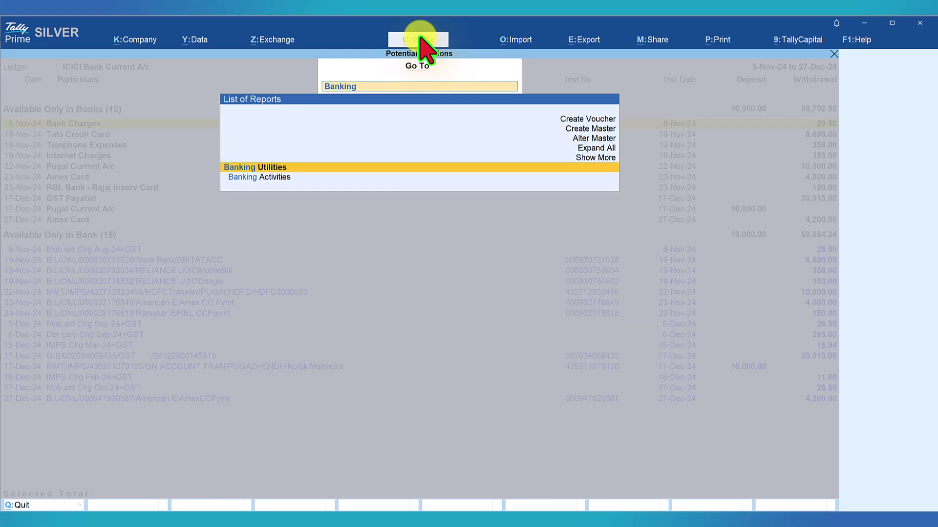
key("Down")
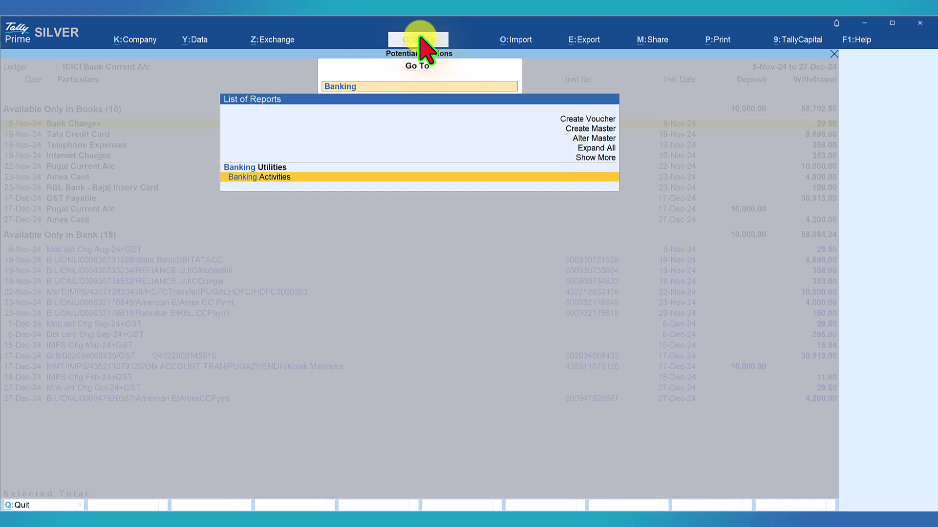
key("Return")
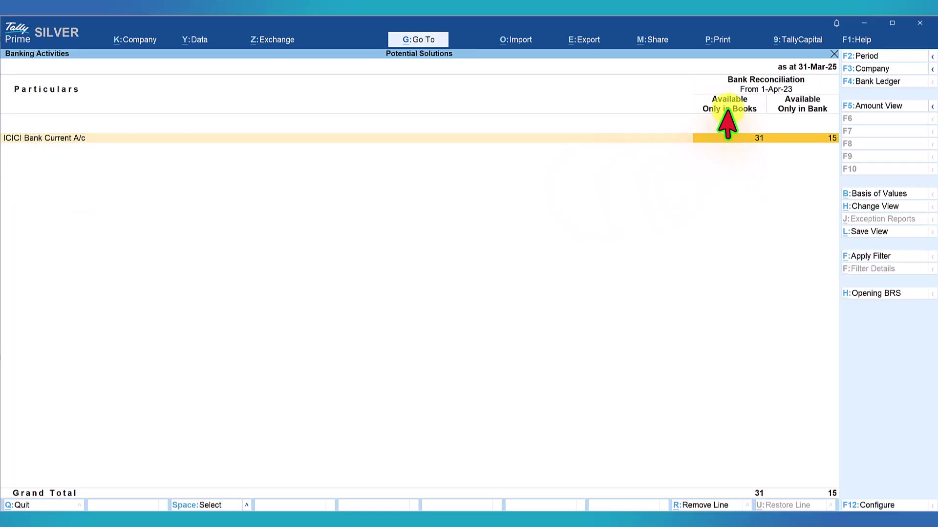
left_click(57, 138)
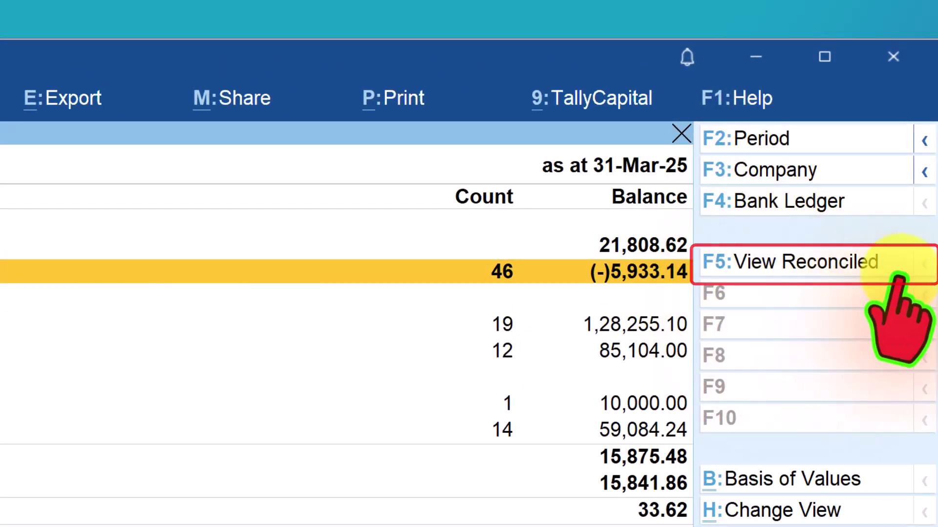
View the ledger's reconciled transactions by month and open the November entries.
left_click(783, 266)
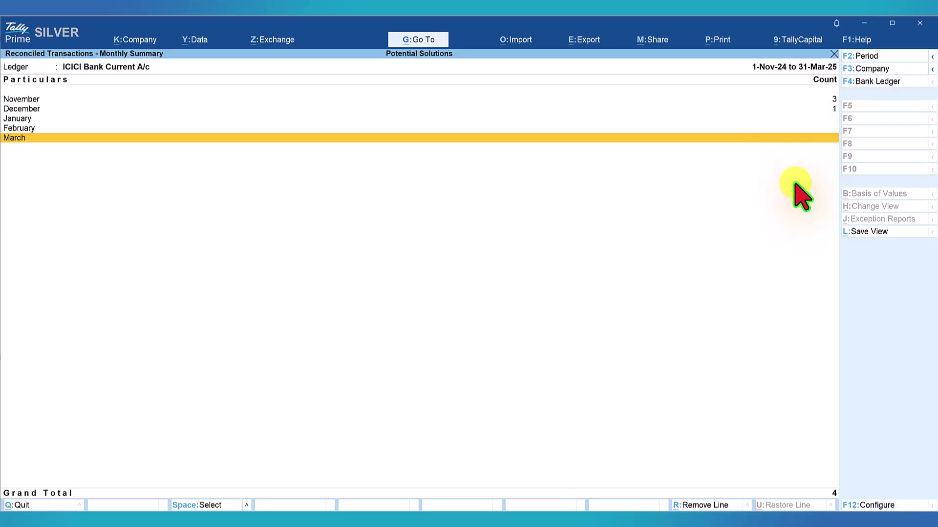
key("Up")
key("Up")
key("Up")
key("Up")
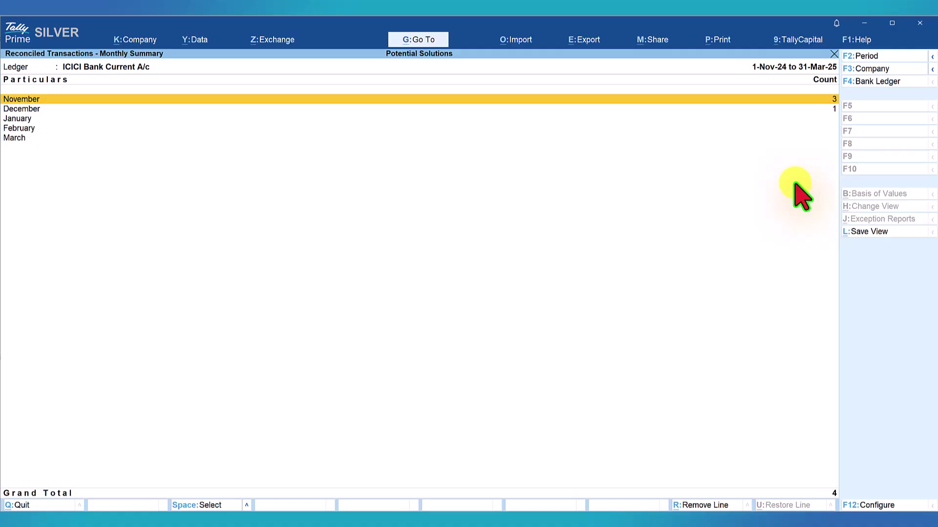
key("Return")
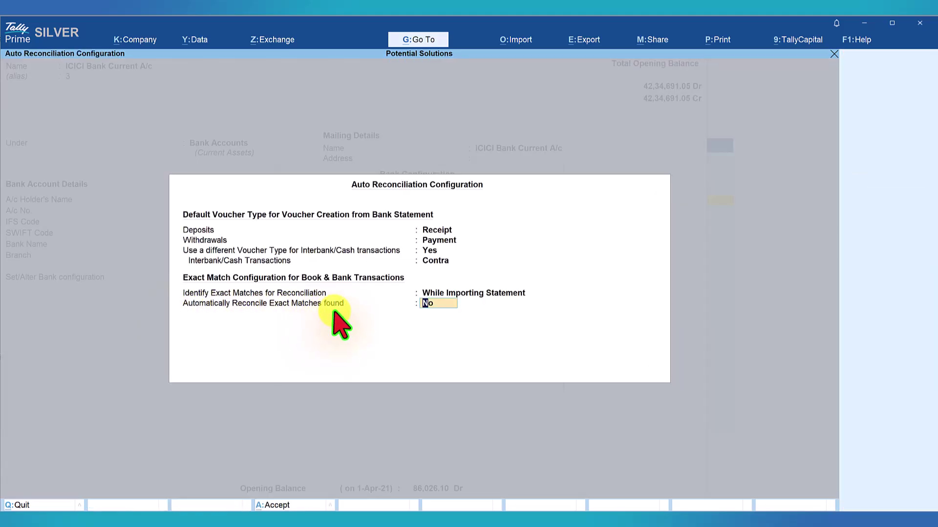
Enable automatic reconciliation of exact matches for ICICI Bank Current A/c and start a bank statement import for that ledger.
key("BackSpace")
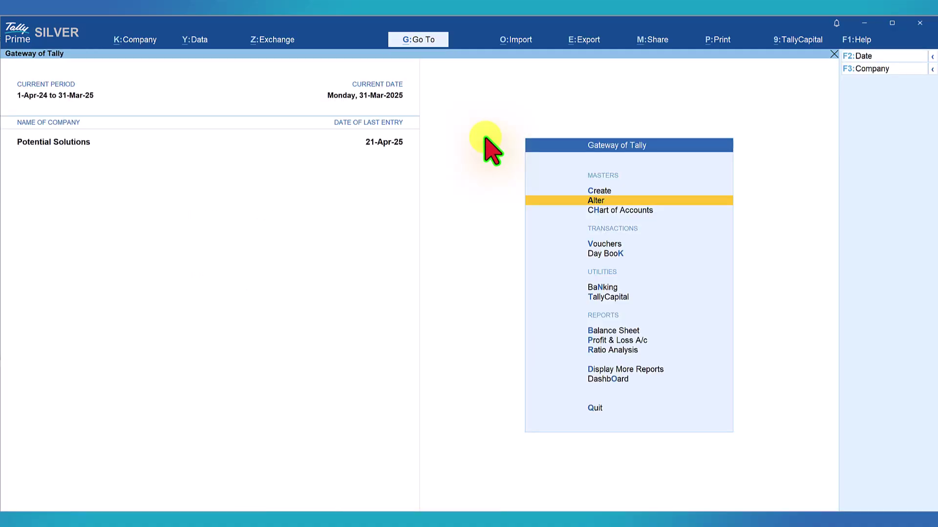
left_click(520, 41)
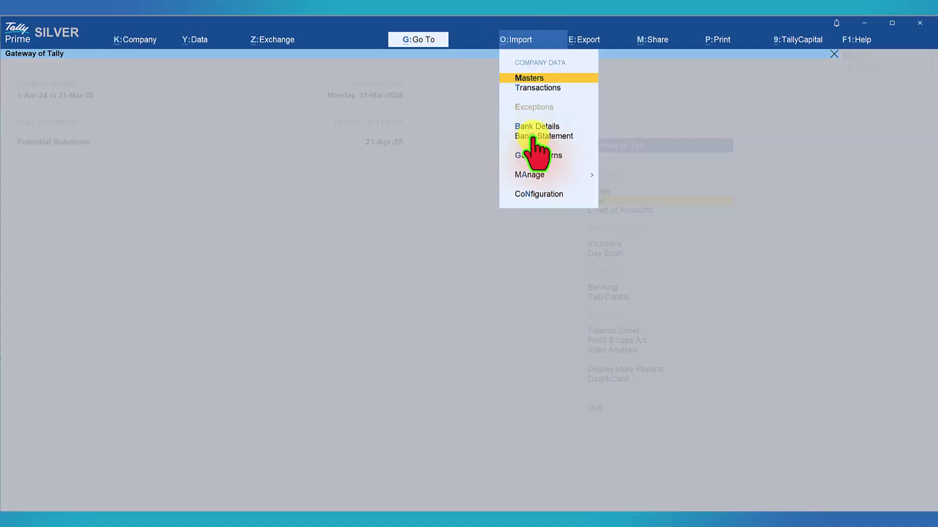
left_click(533, 136)
key("Down")
key("Down")
key("Return")
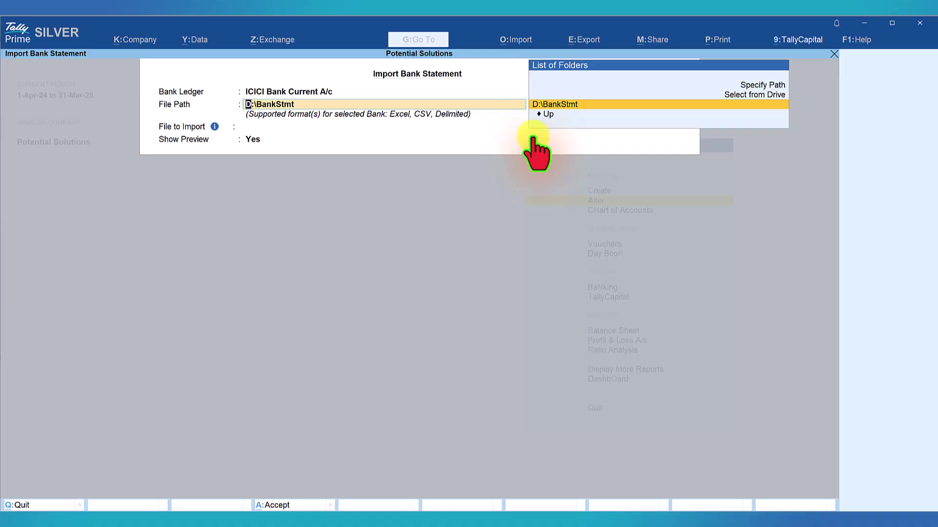
Preview and import the statement file ICICI_Nov_Dec24.xlsx from the D:\BankStmt folder with automatic reconciliation enabled.
key("Return")
key("Return")
key("Down")
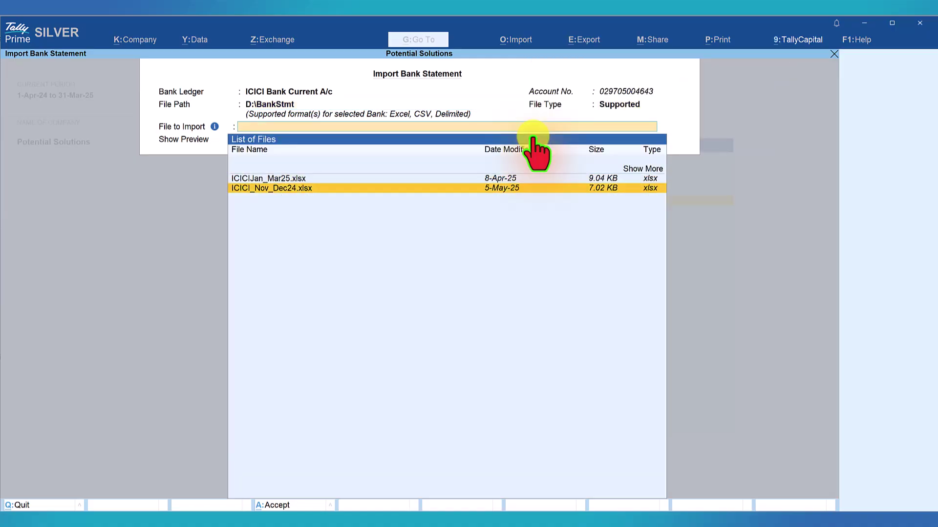
key("Return")
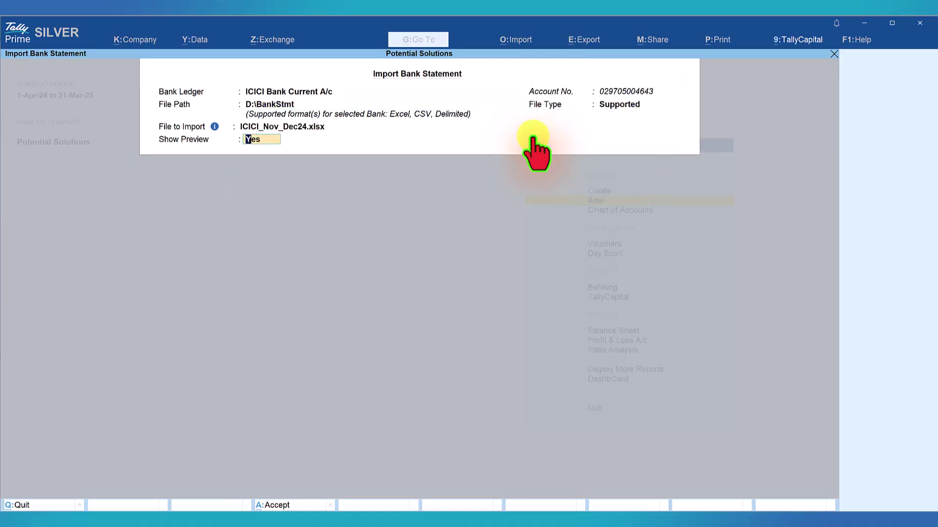
key("Return")
key("Return")
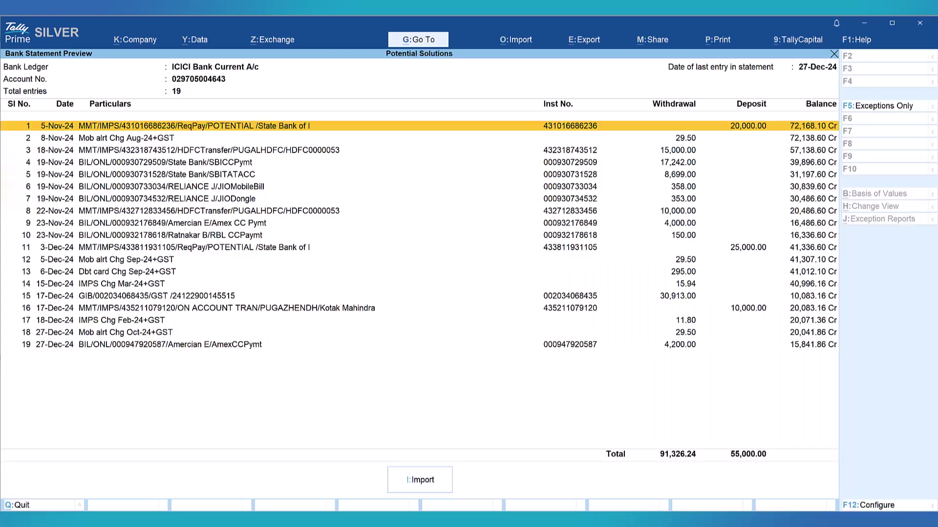
left_click(424, 481)
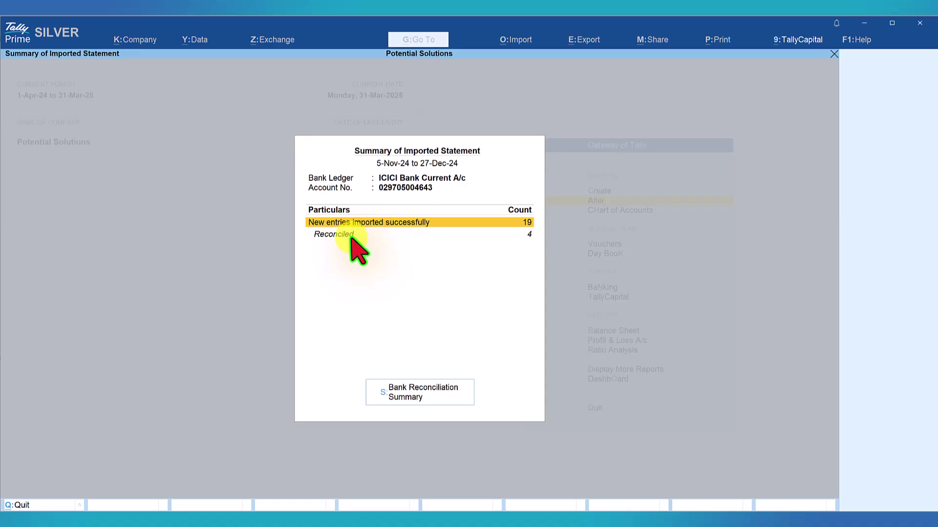
Open the bank reconciliation summary and view the current period's remaining unreconciled transactions.
left_click(424, 391)
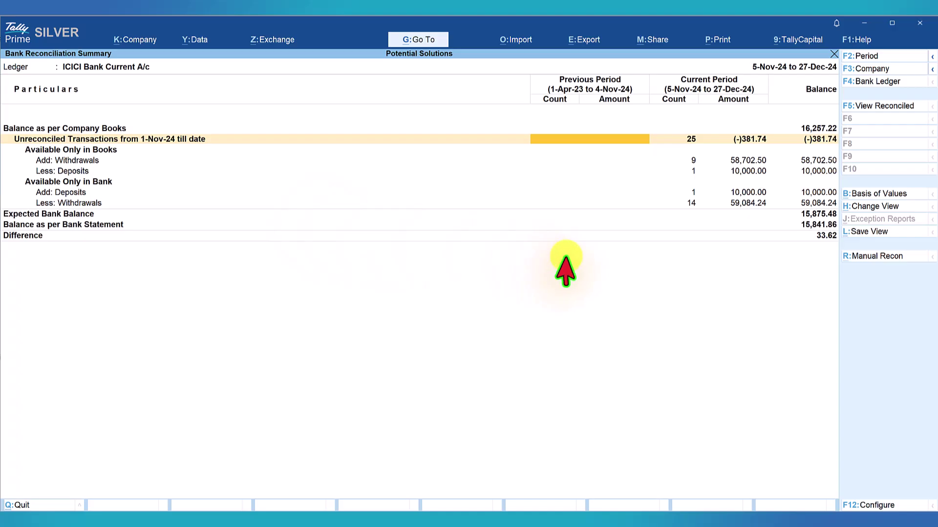
key("Right")
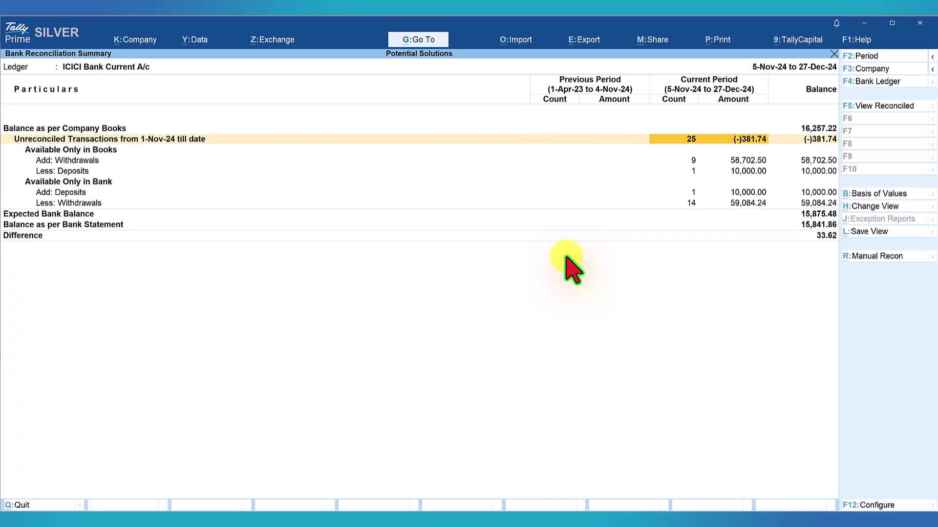
key("Return")
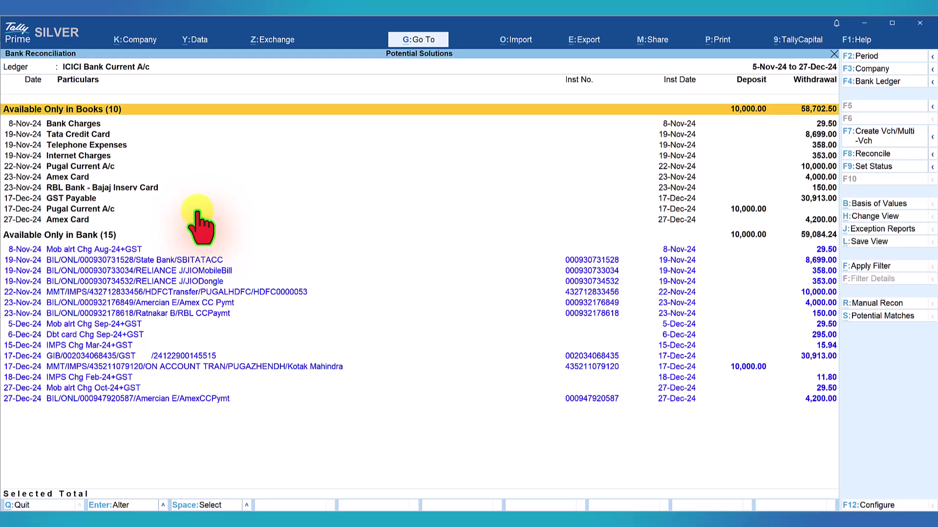
Go to the Banking Activities report again and open the ICICI Bank Current A/c reconciliation summary.
left_click(423, 40)
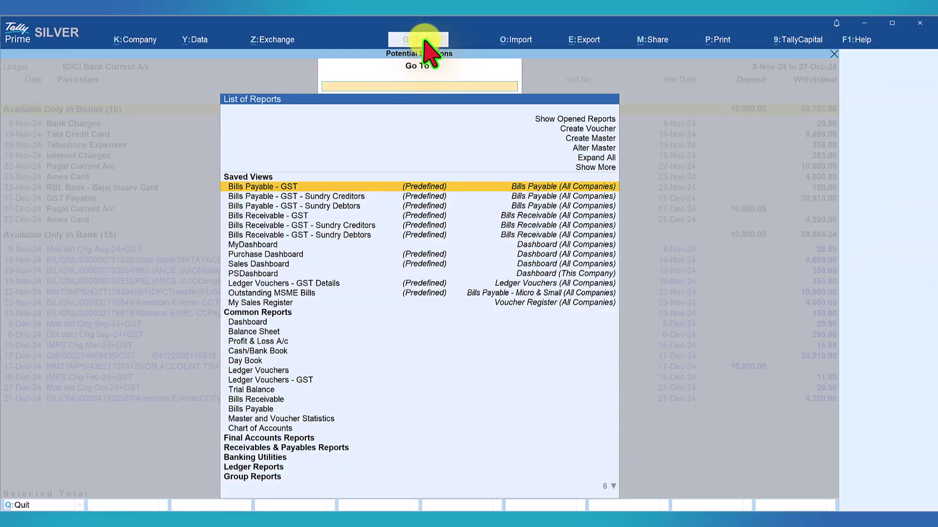
type("Bank")
key("Down")
key("Down")
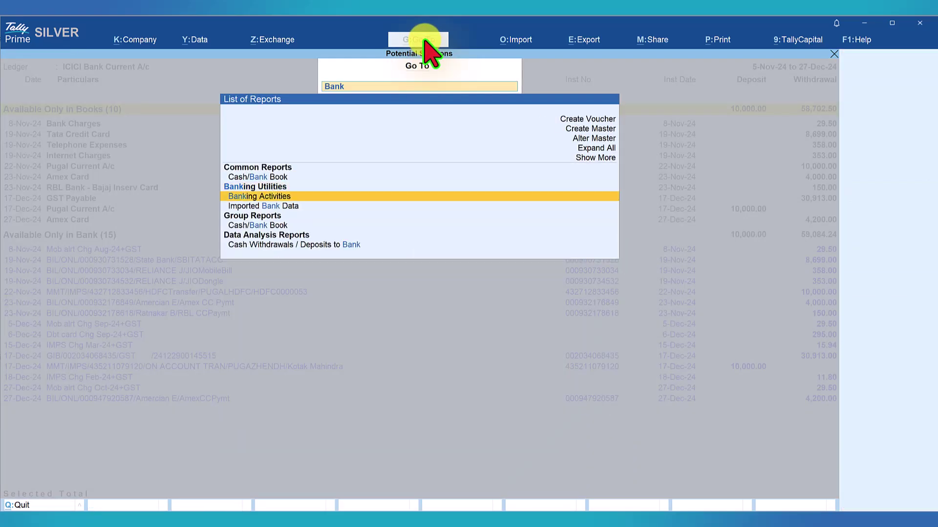
key("Return")
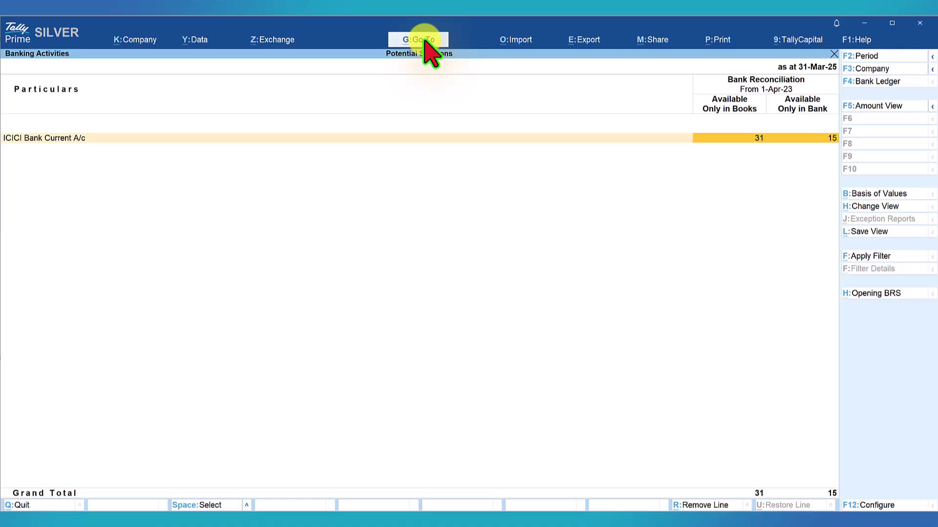
key("Return")
View the reconciled transactions by month and open November to examine the automatically reconciled entries.
left_click(833, 105)
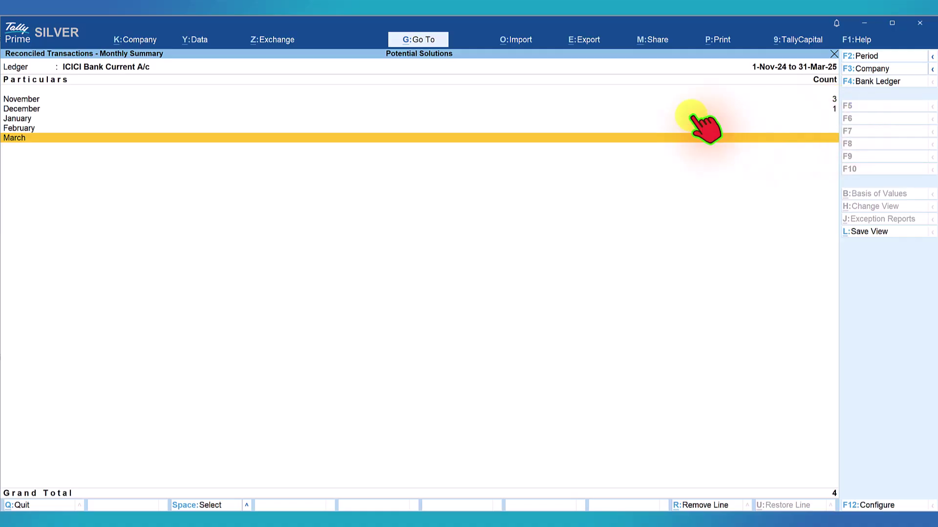
left_click(22, 99)
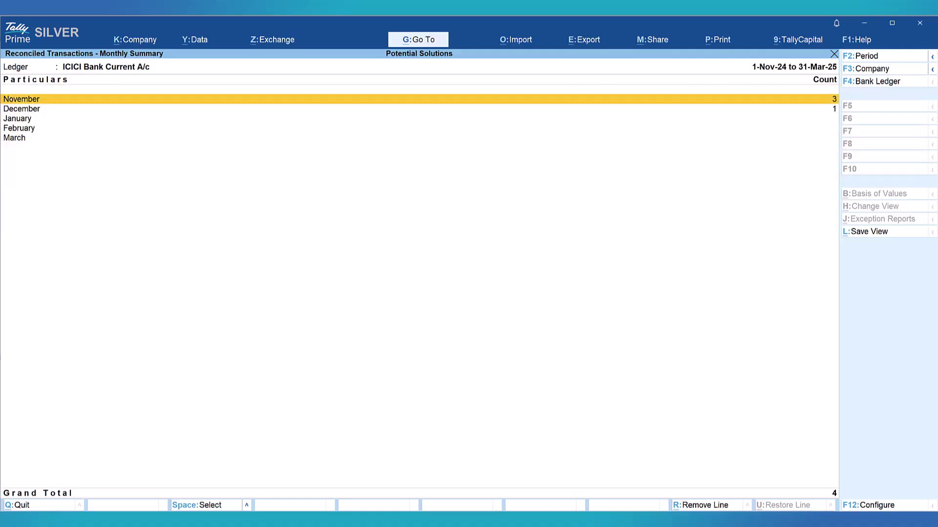
key("Return")
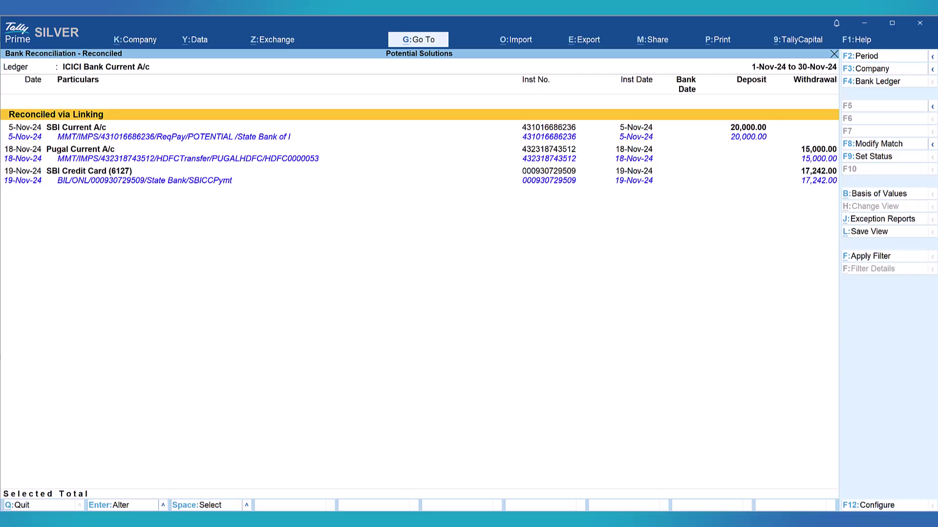